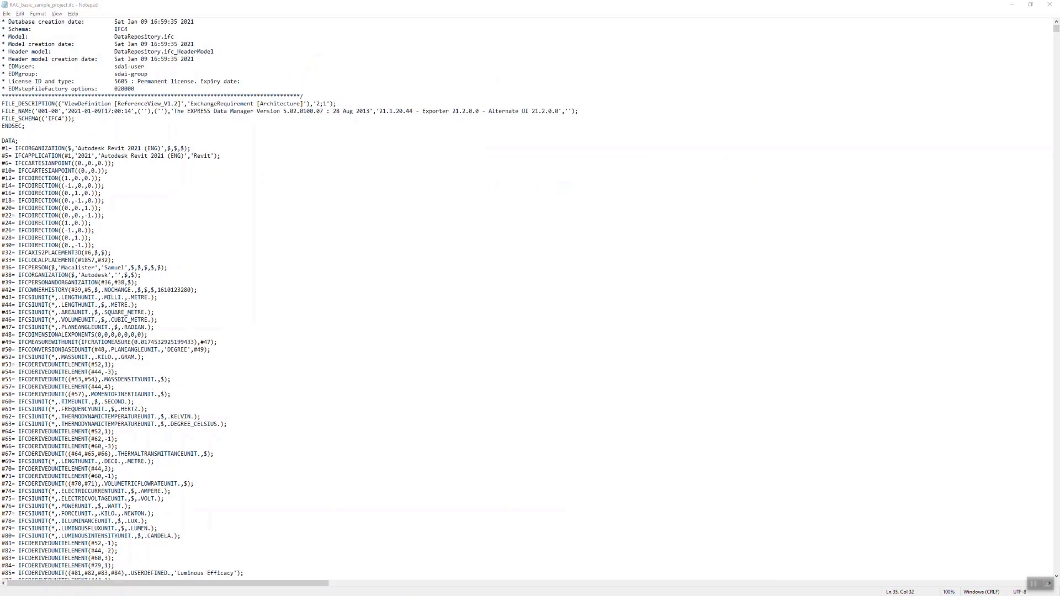
# Step: Scroll the IFC listing past its unit definitions to the IFCPROJECT 'Sample House' entity
pyautogui.scroll(-7, 530, 298)
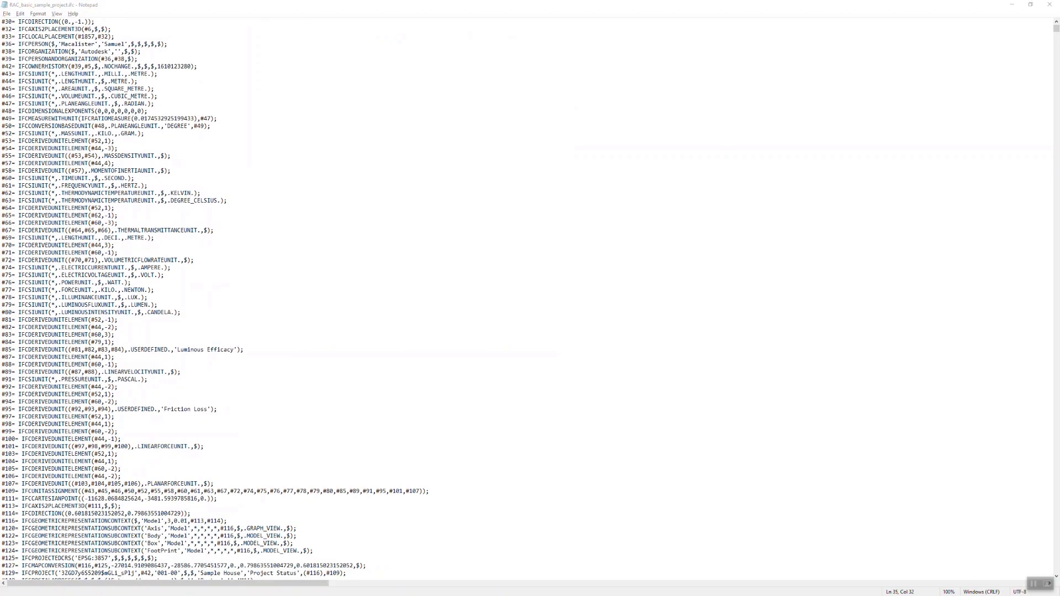
pyautogui.scroll(-17, 531, 299)
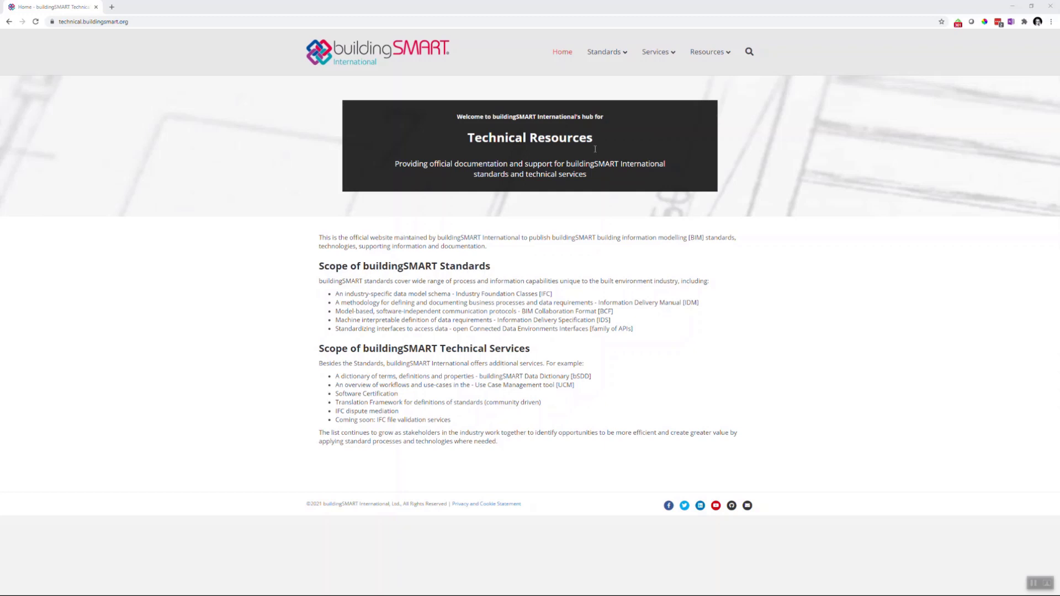
# Step: Open the IFC4 ADD2 TC1 HTML documentation from buildingSMART's IFC Specifications database
pyautogui.moveTo(630, 56)
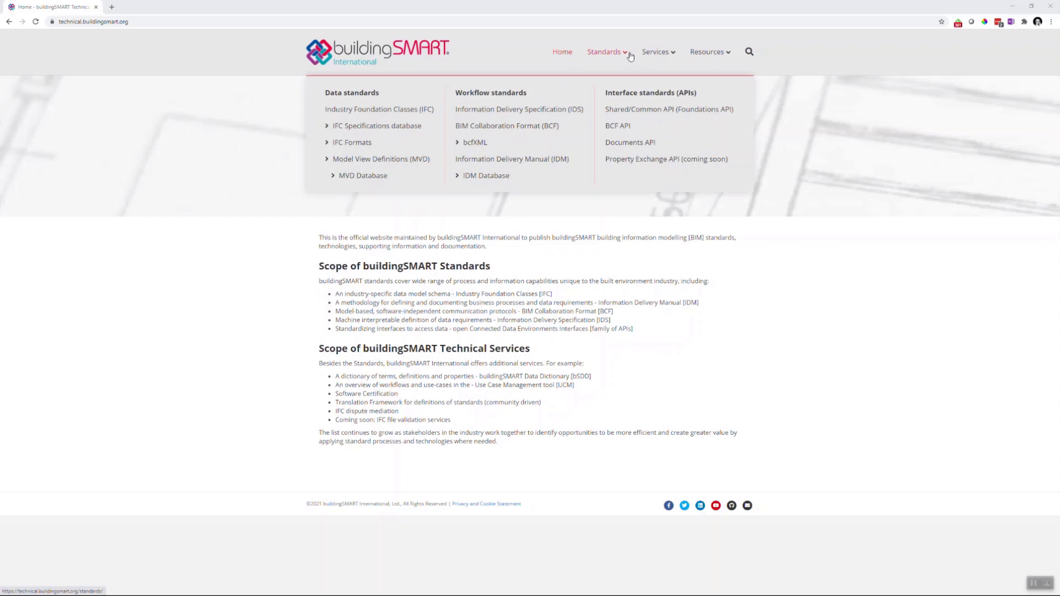
pyautogui.click(396, 136)
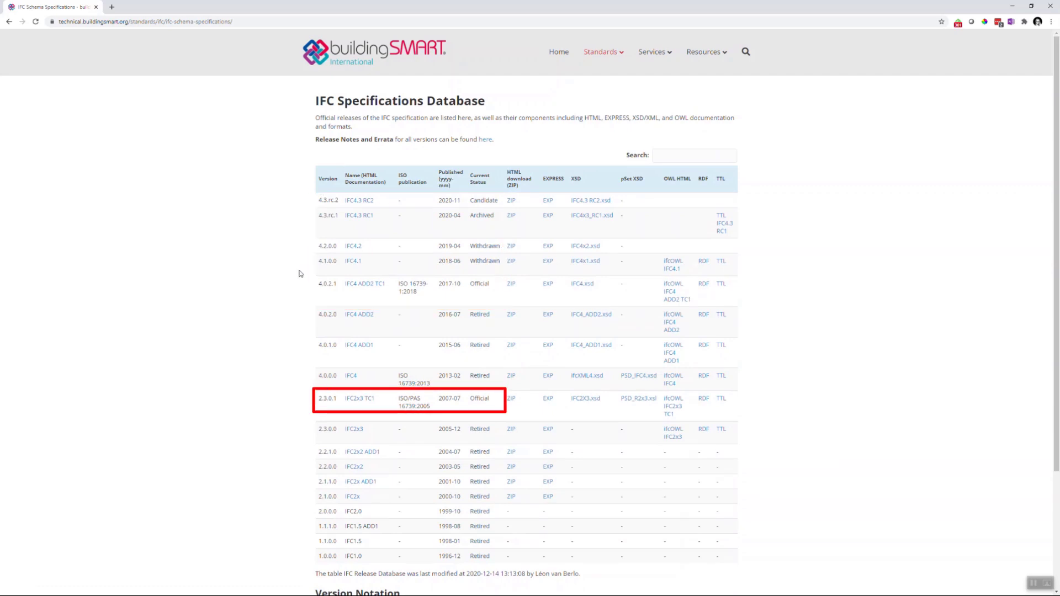
pyautogui.click(379, 287)
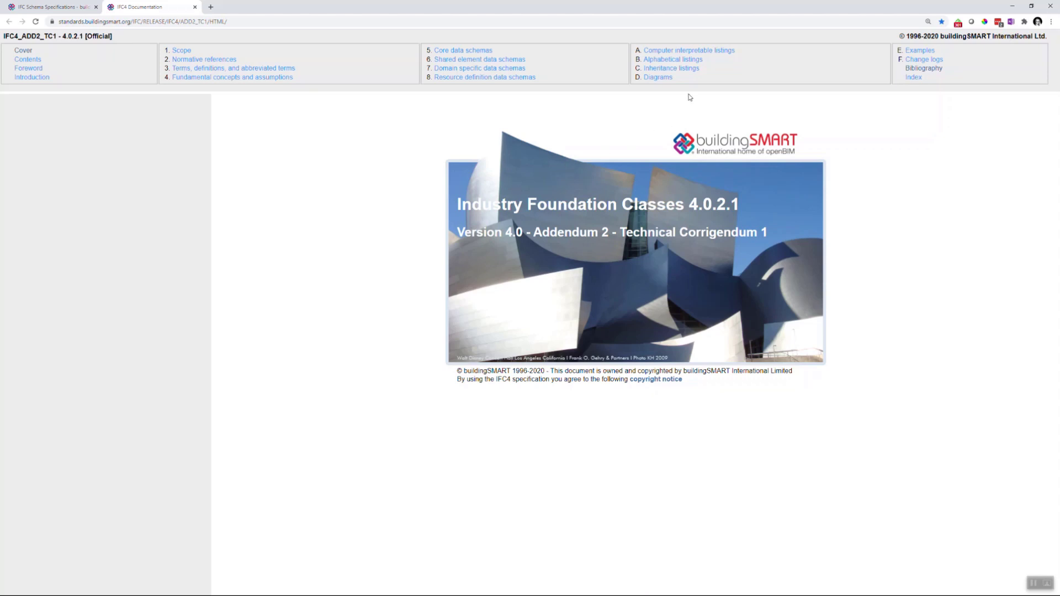
# Step: Open the English alphabetical Entities listing and search it for 'beam'
pyautogui.click(688, 60)
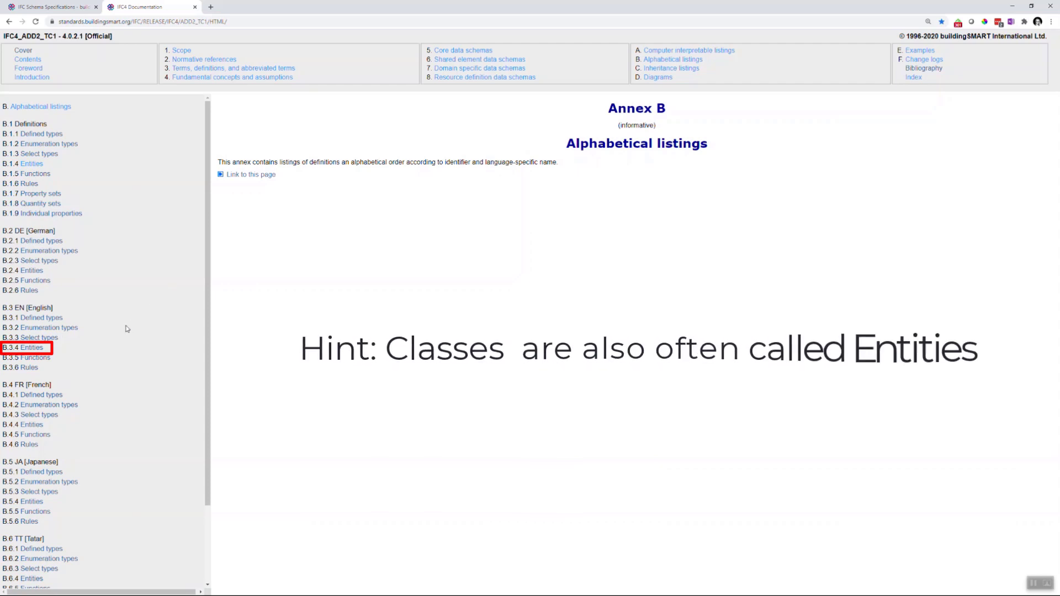
pyautogui.click(29, 349)
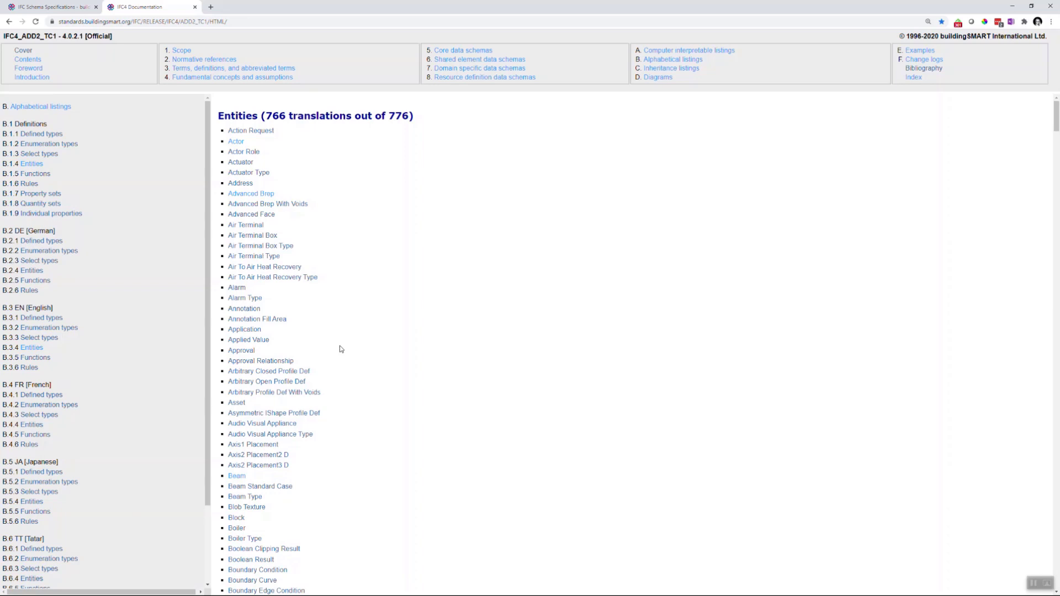
pyautogui.hotkey('ctrl', 'f')
pyautogui.write('beam')
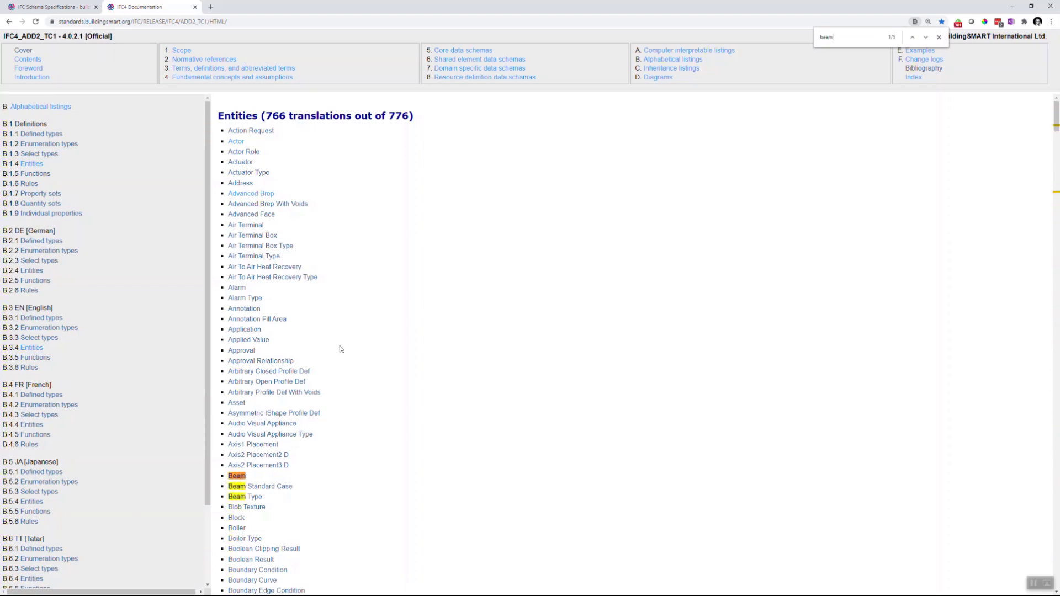
# Step: Read the IfcBeam page and its IfcBeamTypeEnum reference down to the spatial containment rules
pyautogui.click(244, 478)
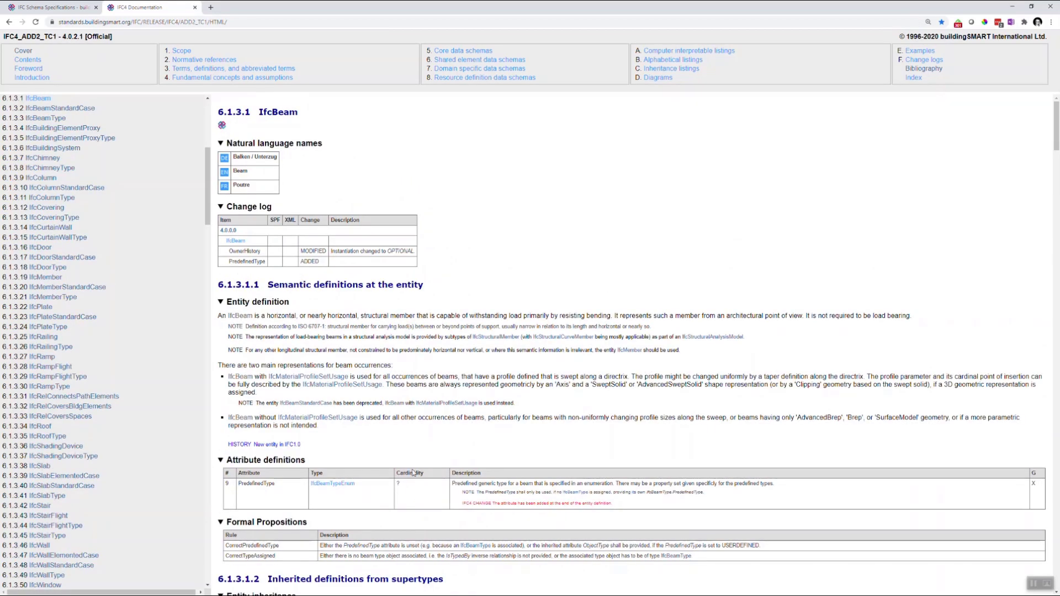
pyautogui.click(349, 490)
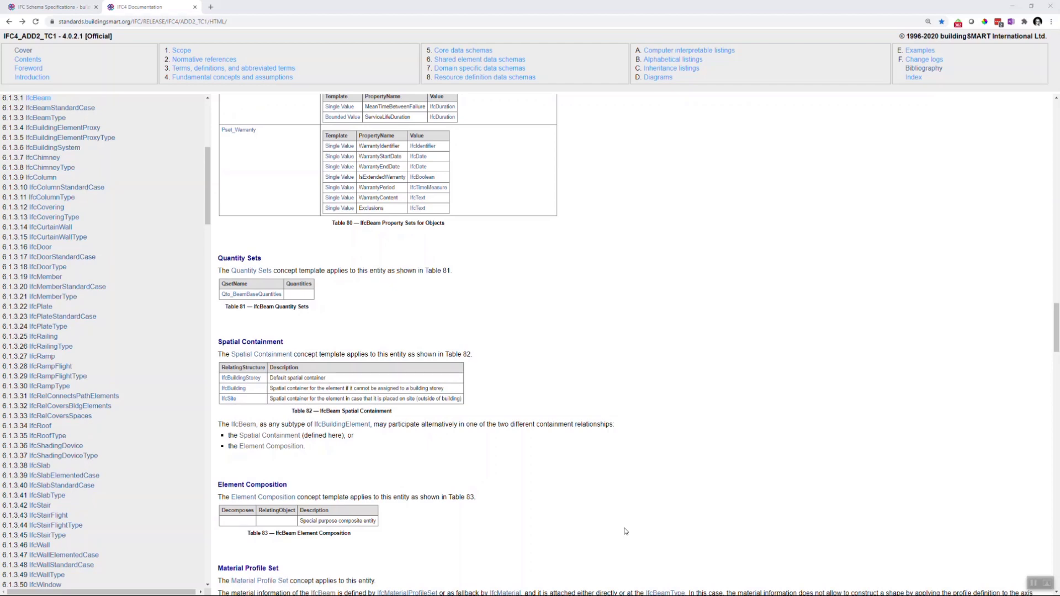
pyautogui.scroll(-10, 626, 531)
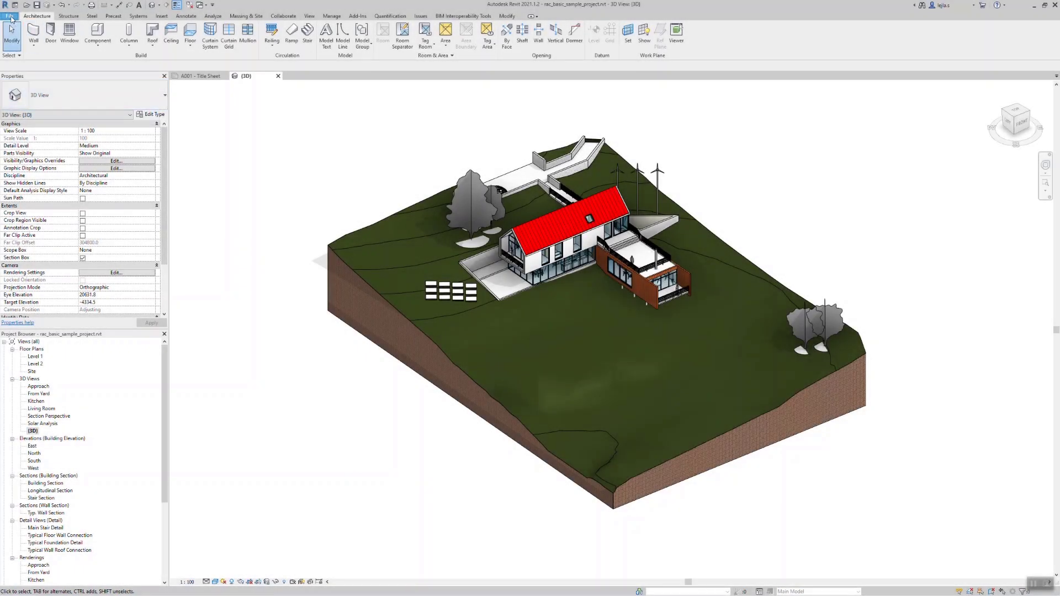
# Step: Open IFC Options under File > Export > Options to see the category-to-IFC class mapping
pyautogui.click(10, 16)
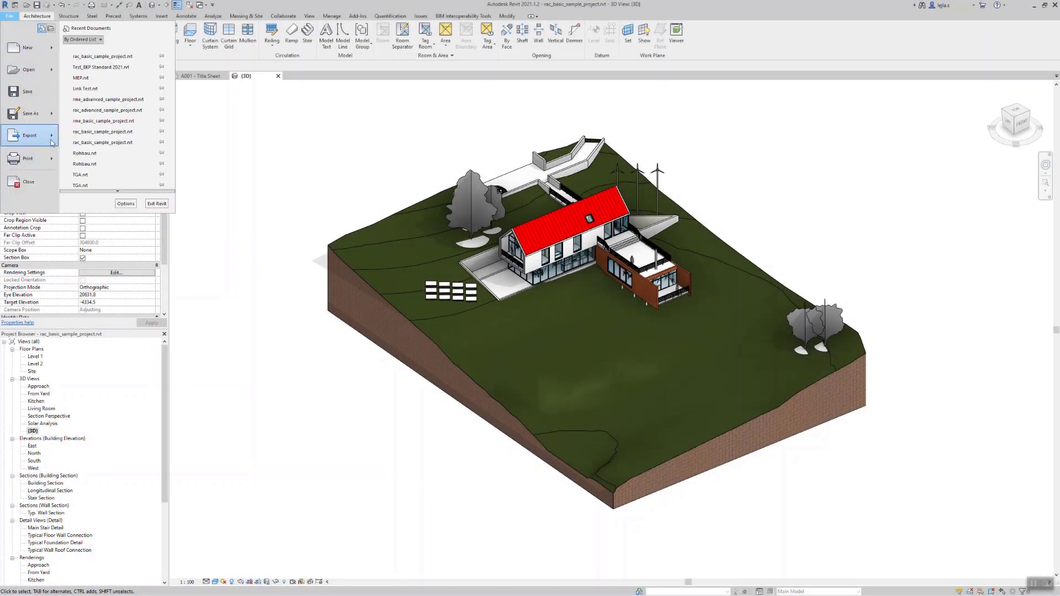
pyautogui.moveTo(53, 142)
pyautogui.scroll(-3, 112, 182)
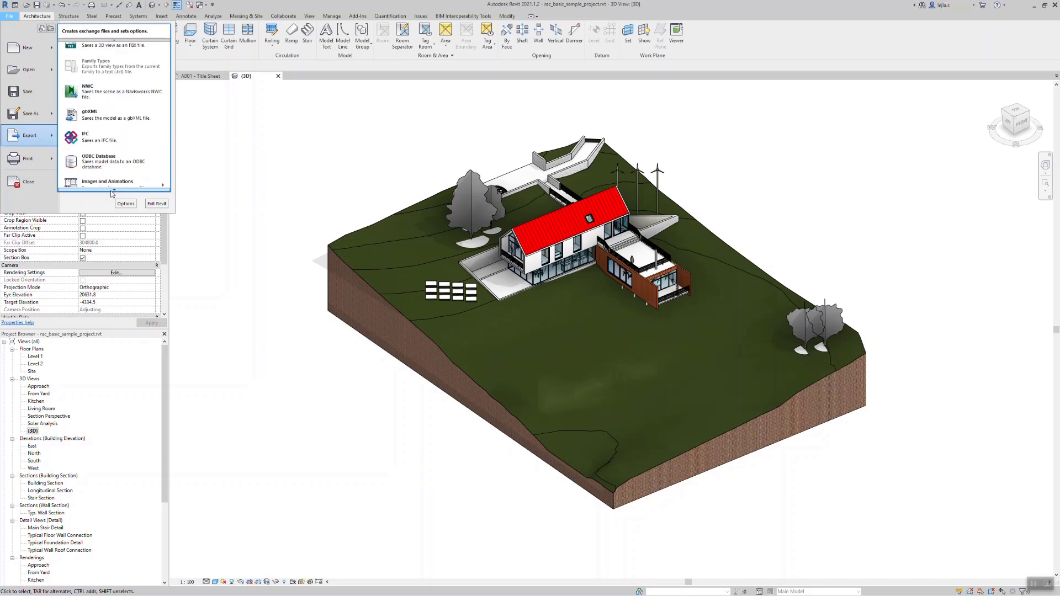
pyautogui.moveTo(116, 182)
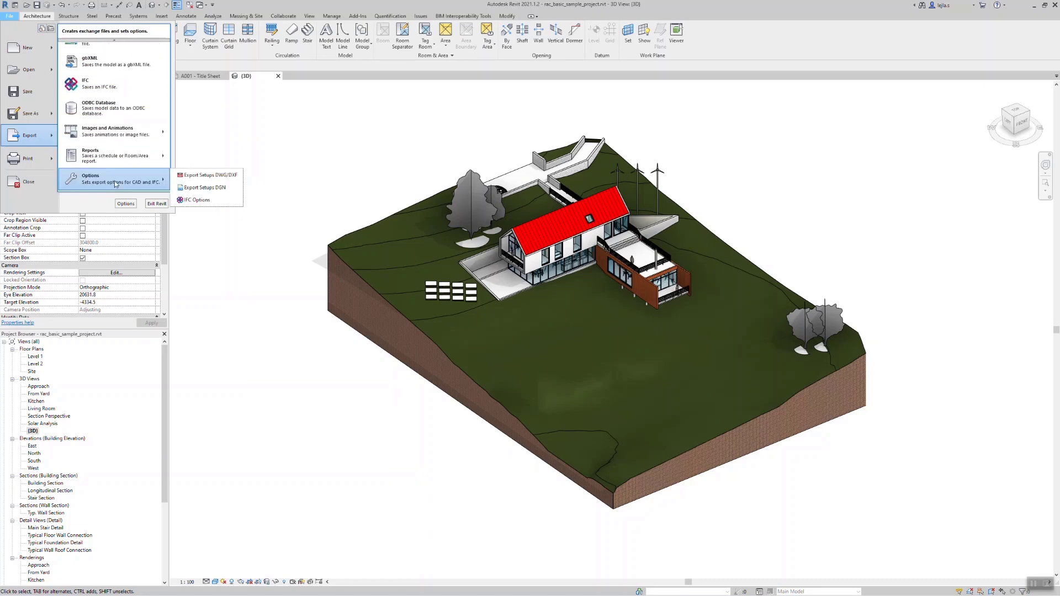
pyautogui.click(194, 202)
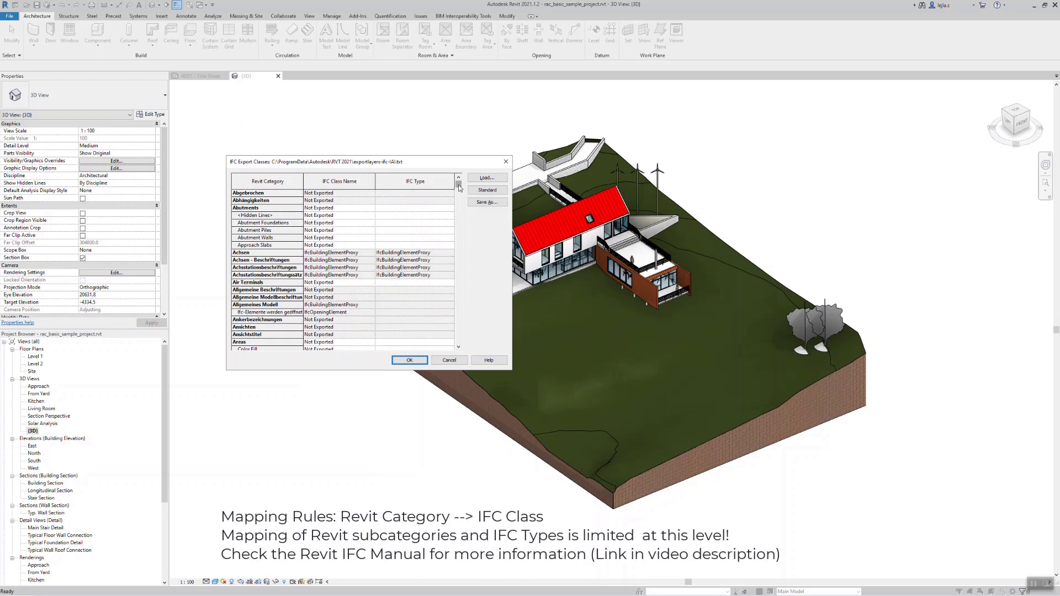
# Step: Review the IFC Export Classes table and browse for a different mapping file
pyautogui.moveTo(459, 187); pyautogui.dragTo(460, 189)
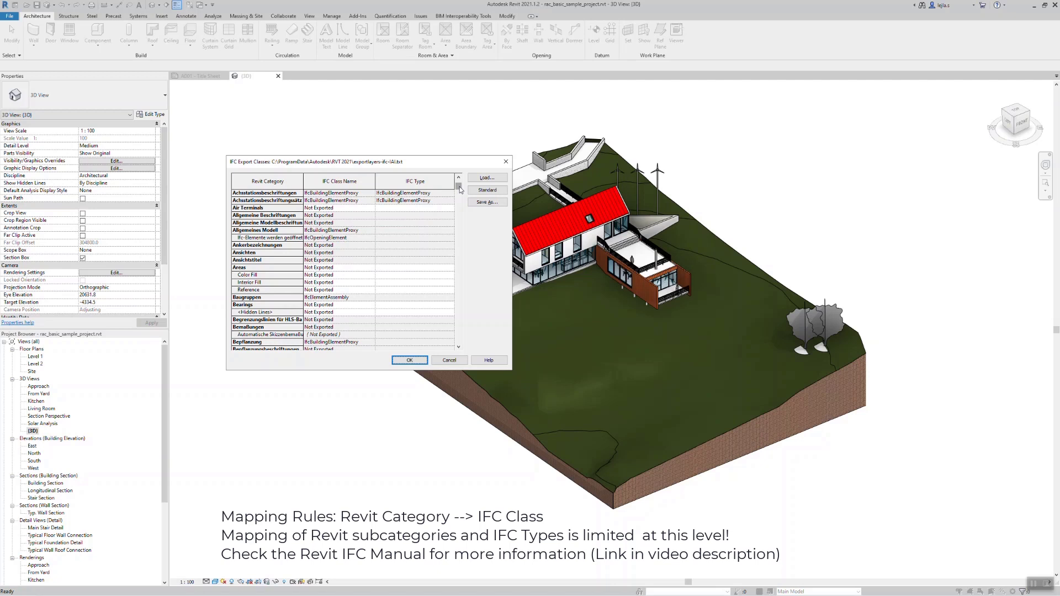
pyautogui.click(501, 181)
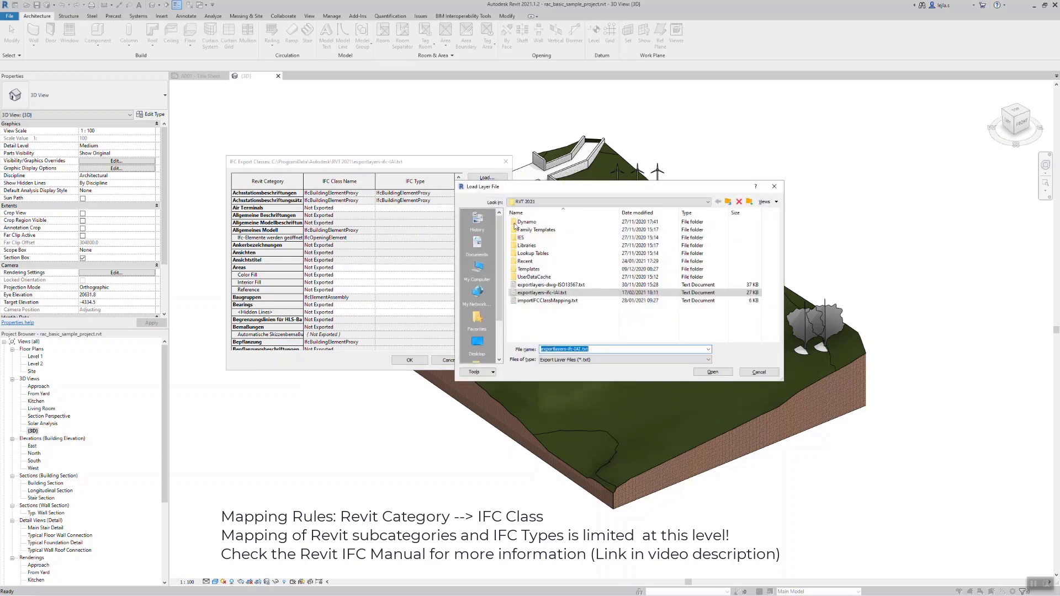
# Step: Delete exportlayers-ifc-IAI.txt, close the file browser, and reset the mapping to Standard defaults
pyautogui.click(550, 295)
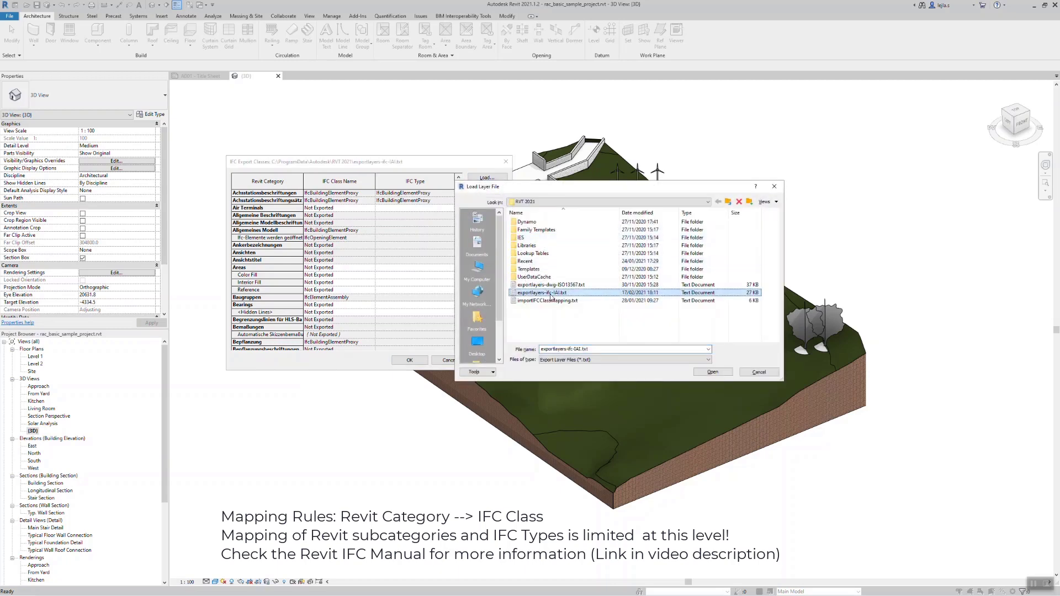
pyautogui.press('Delete')
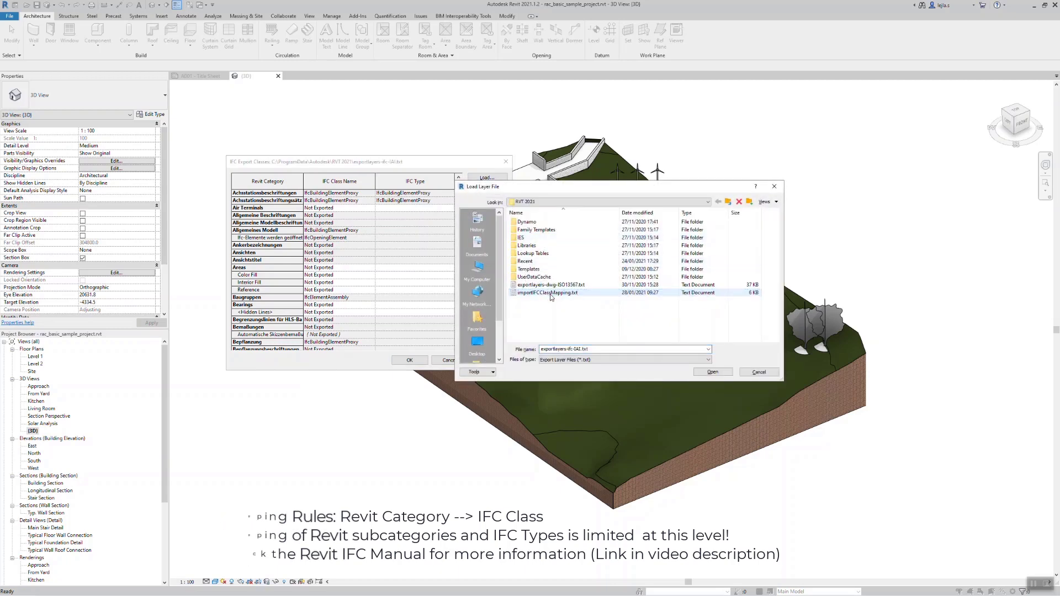
pyautogui.click(781, 190)
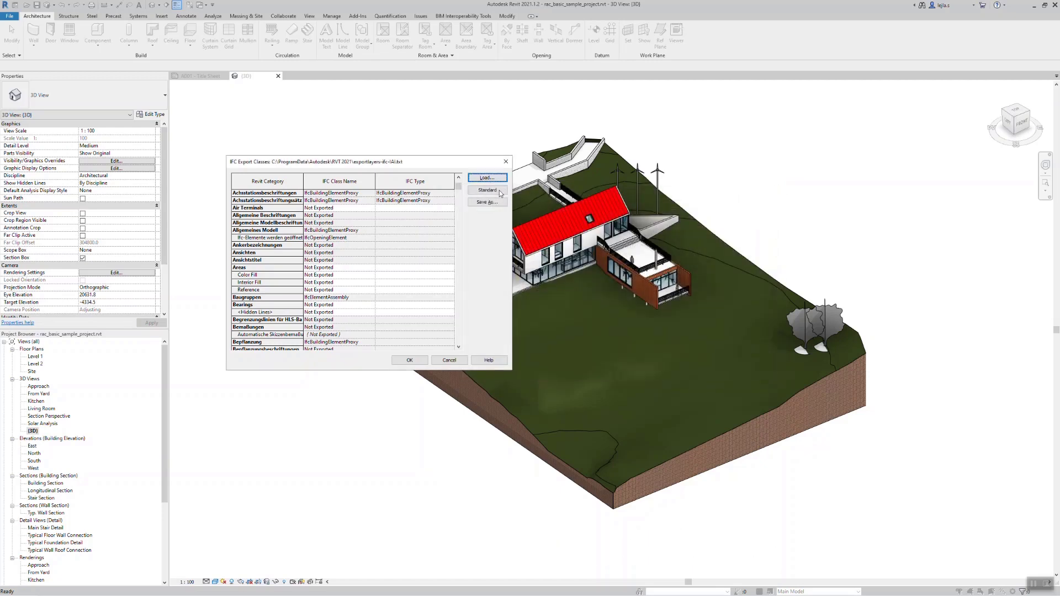
pyautogui.click(498, 191)
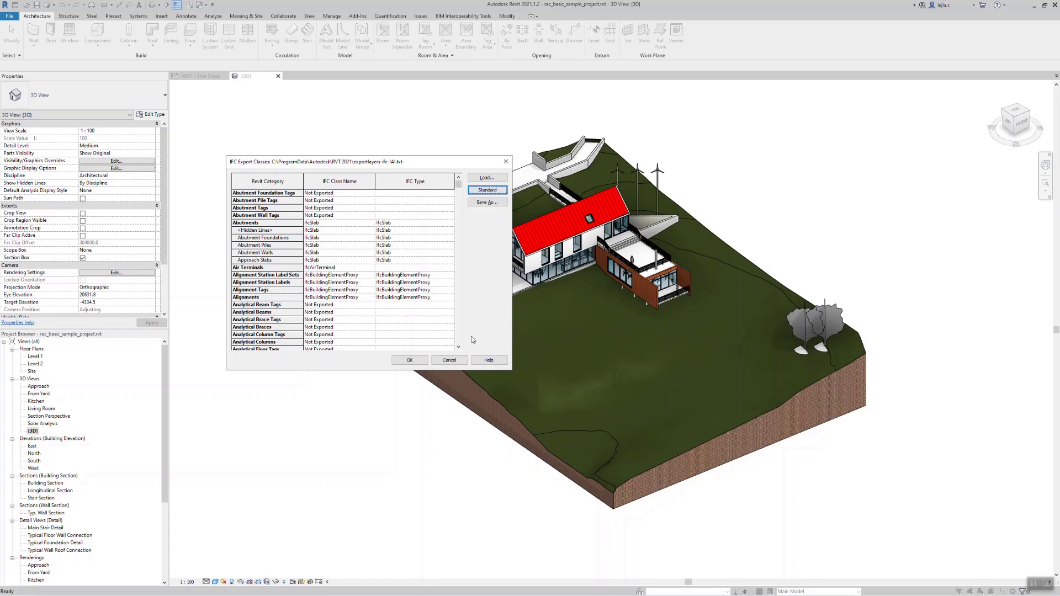
# Step: Accept the class mapping, start an IFC export, and list its available export setups
pyautogui.click(410, 360)
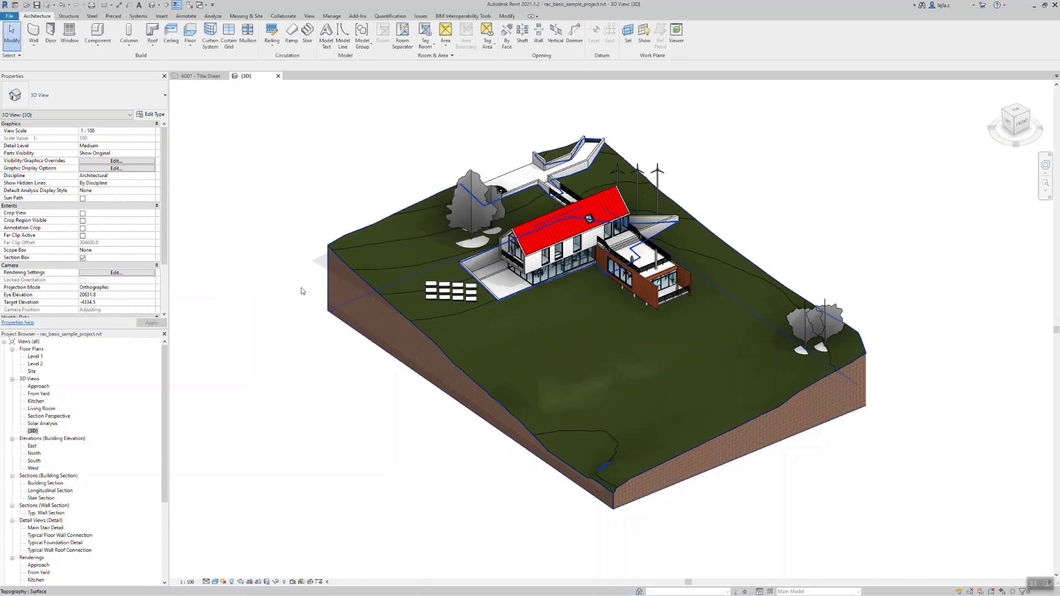
pyautogui.click(8, 16)
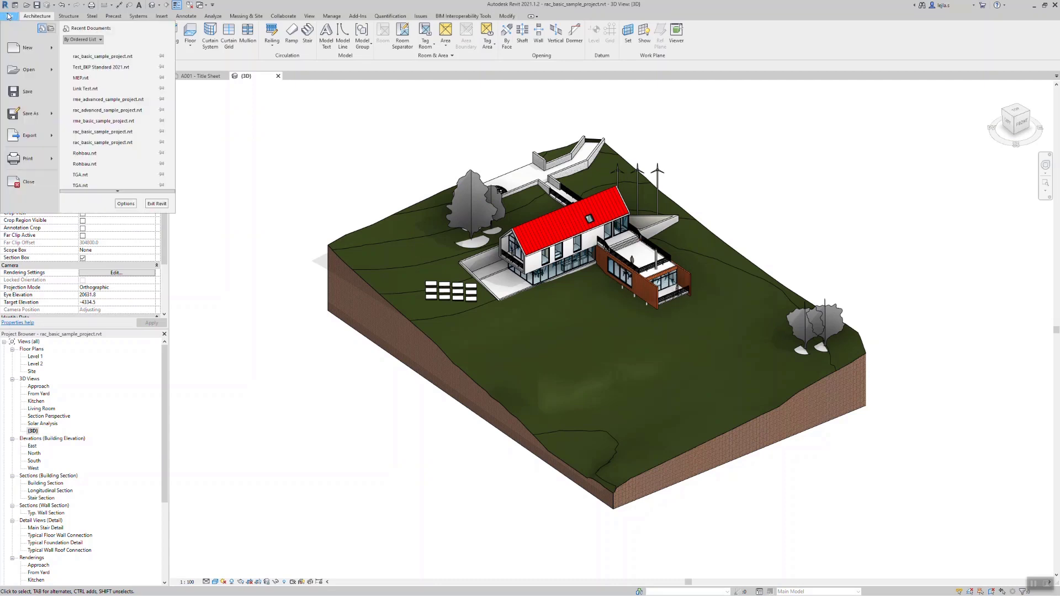
pyautogui.moveTo(37, 137)
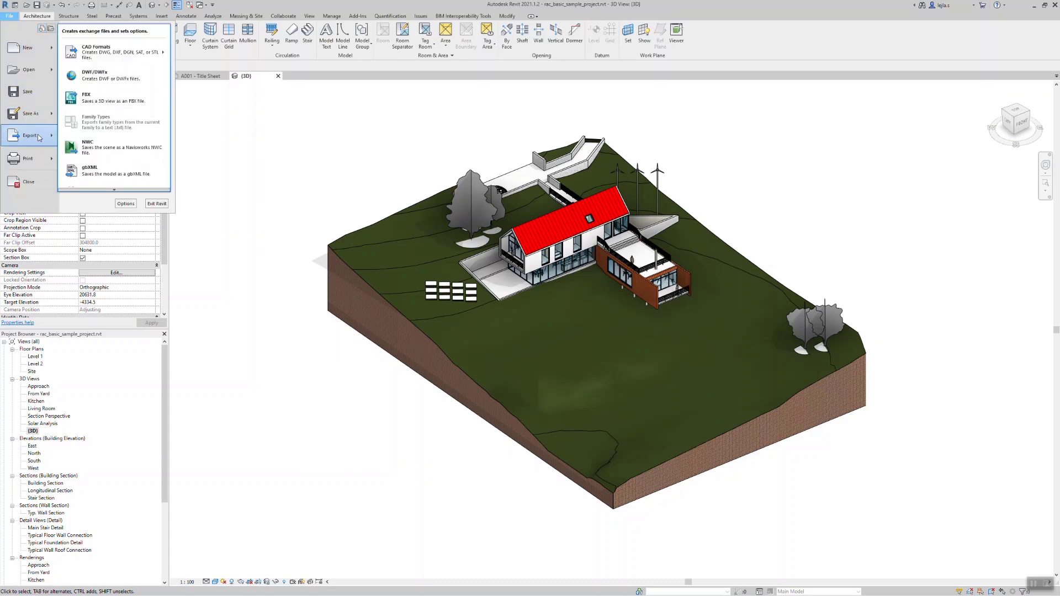
pyautogui.scroll(-2, 89, 186)
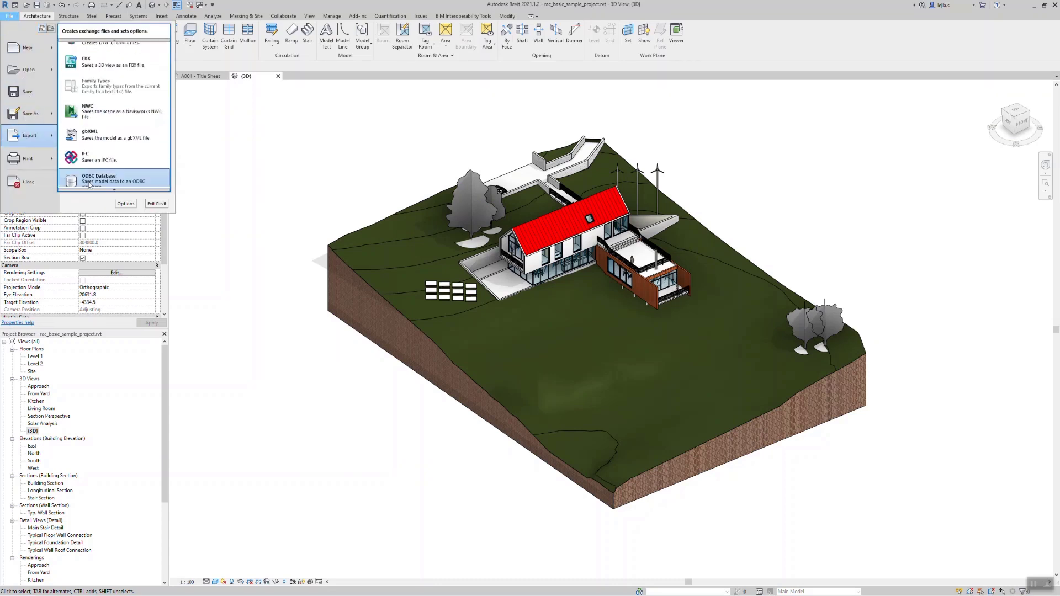
pyautogui.click(88, 158)
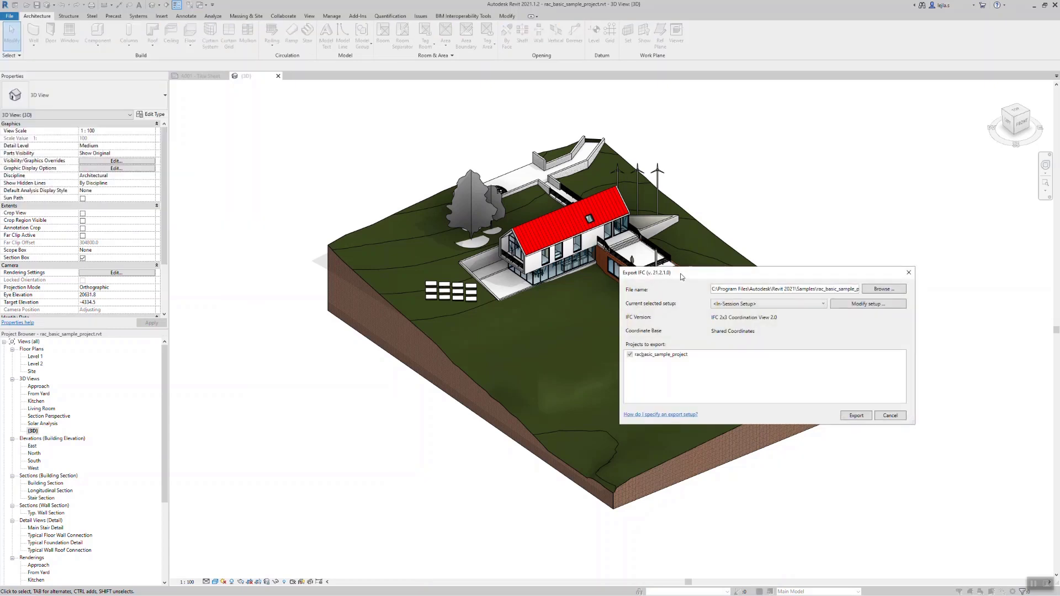
pyautogui.moveTo(683, 276); pyautogui.dragTo(376, 147)
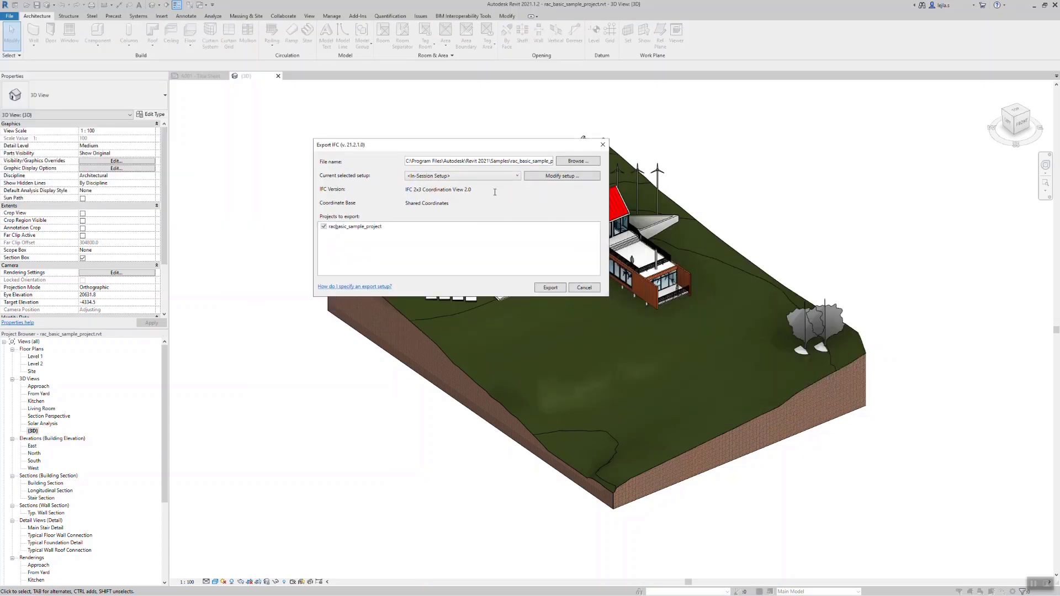
pyautogui.click(517, 177)
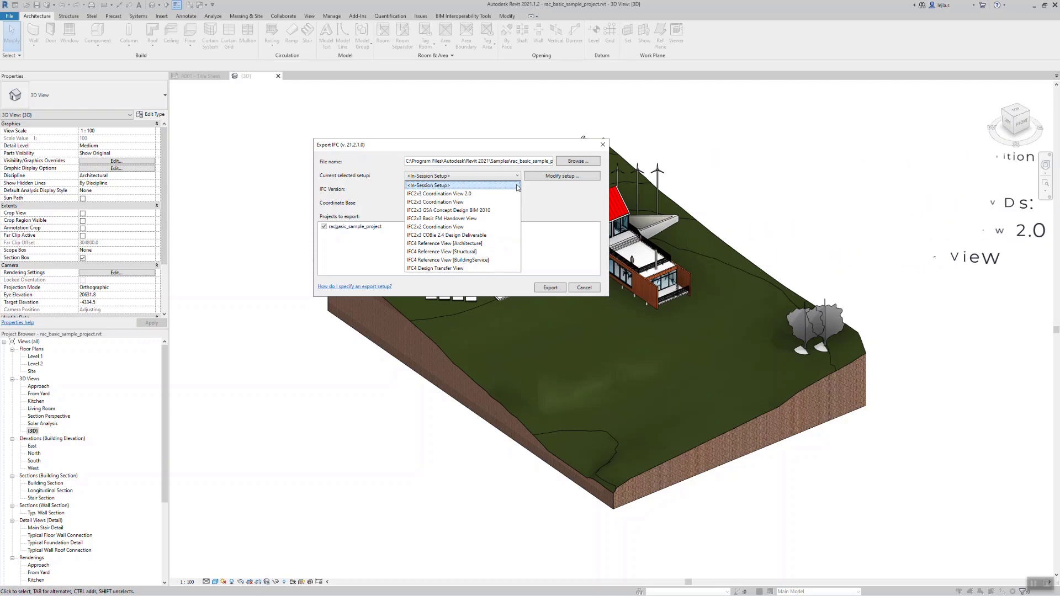
# Step: Select the IFC4 Reference View [Architecture] export setup
pyautogui.click(499, 243)
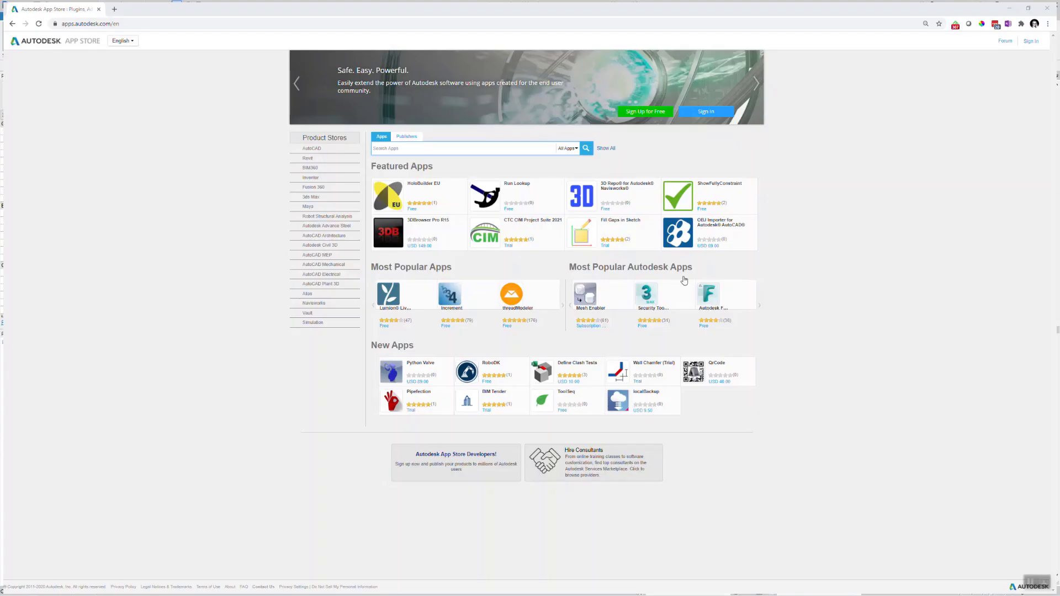
# Step: Search the Autodesk App Store for 'Revit IFC' and open the IFC 2021 add-in result
pyautogui.click(436, 147)
pyautogui.write('Revit IFC')
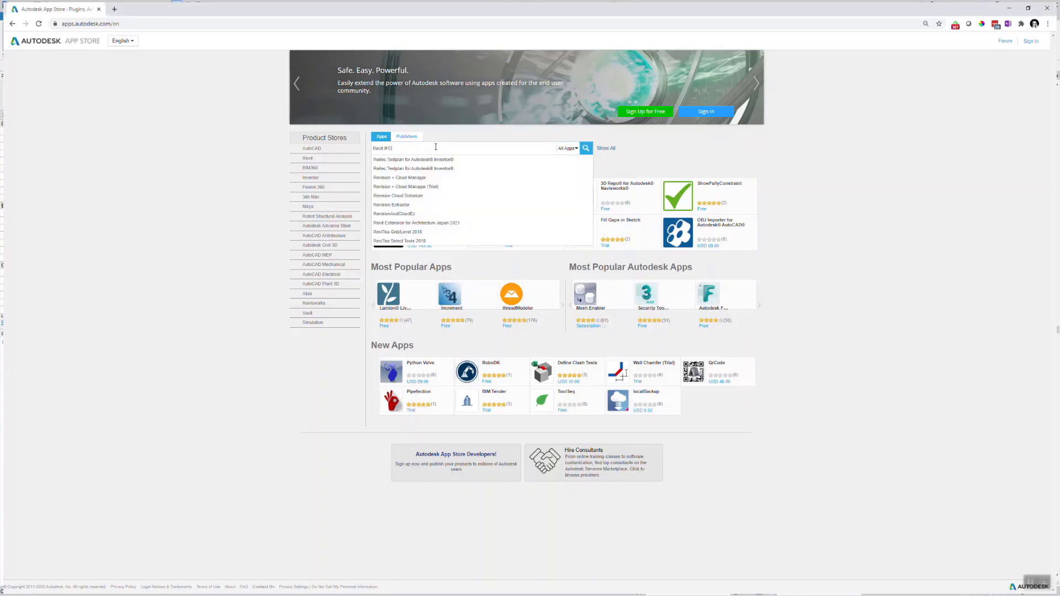
pyautogui.press('Return')
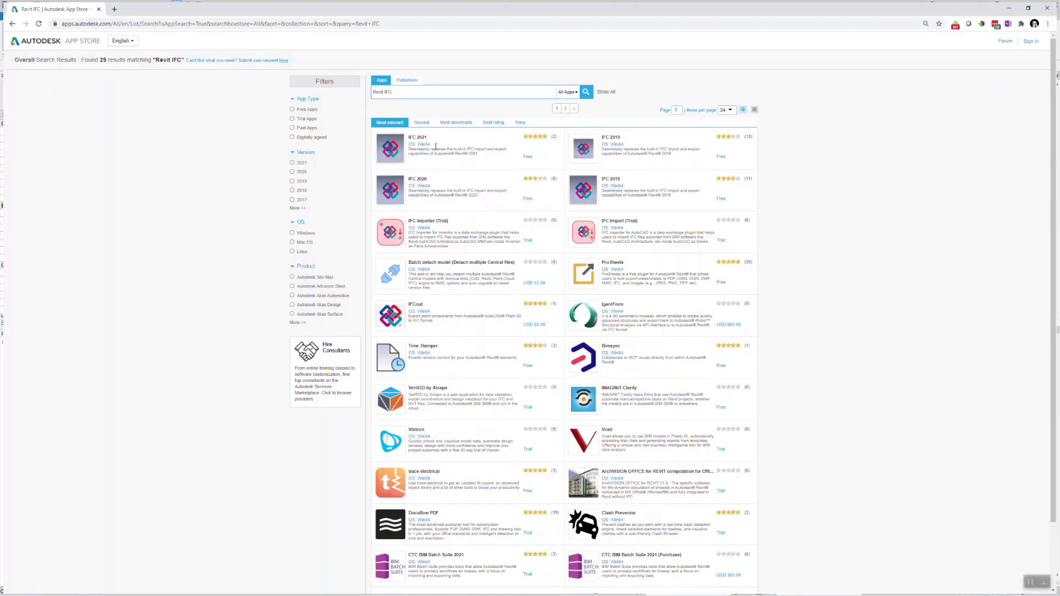
pyautogui.click(426, 143)
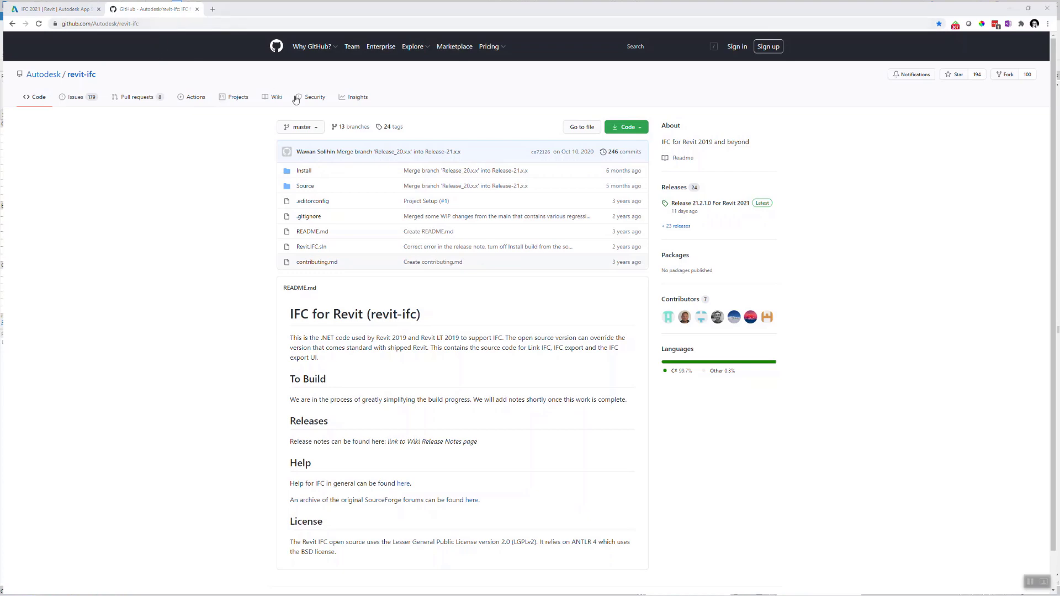
# Step: Open the Releases list of the Autodesk revit-ifc repository on GitHub
pyautogui.click(680, 189)
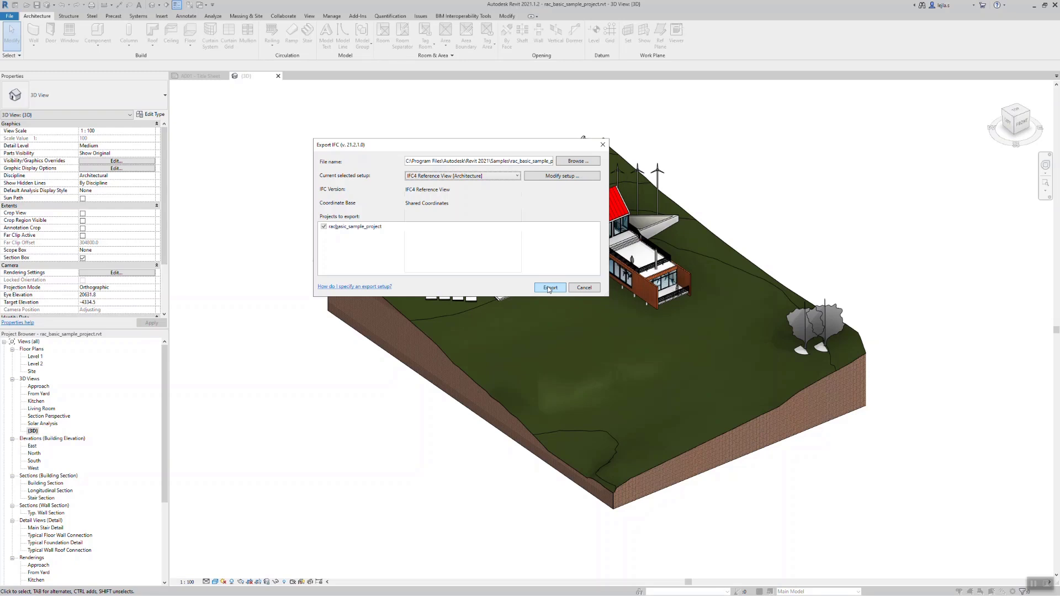
# Step: Export the sample project to IFC with the IFC4 Reference View [Architecture] setup
pyautogui.click(550, 288)
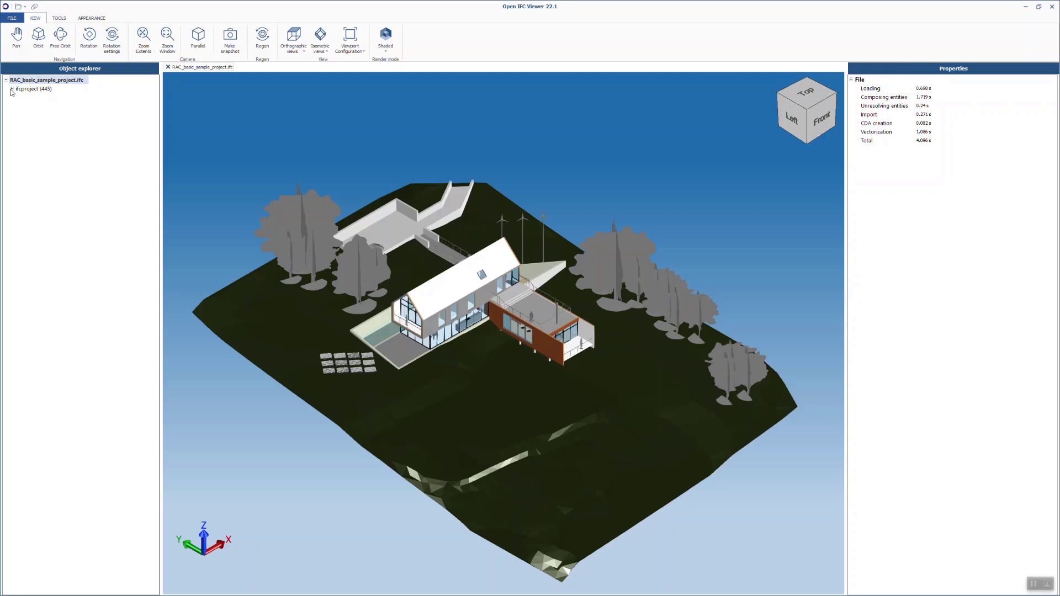
# Step: Expand ifcproject, site Surface:411452 and the building to list storeys Foundation to Roof Line
pyautogui.click(12, 89)
pyautogui.click(18, 97)
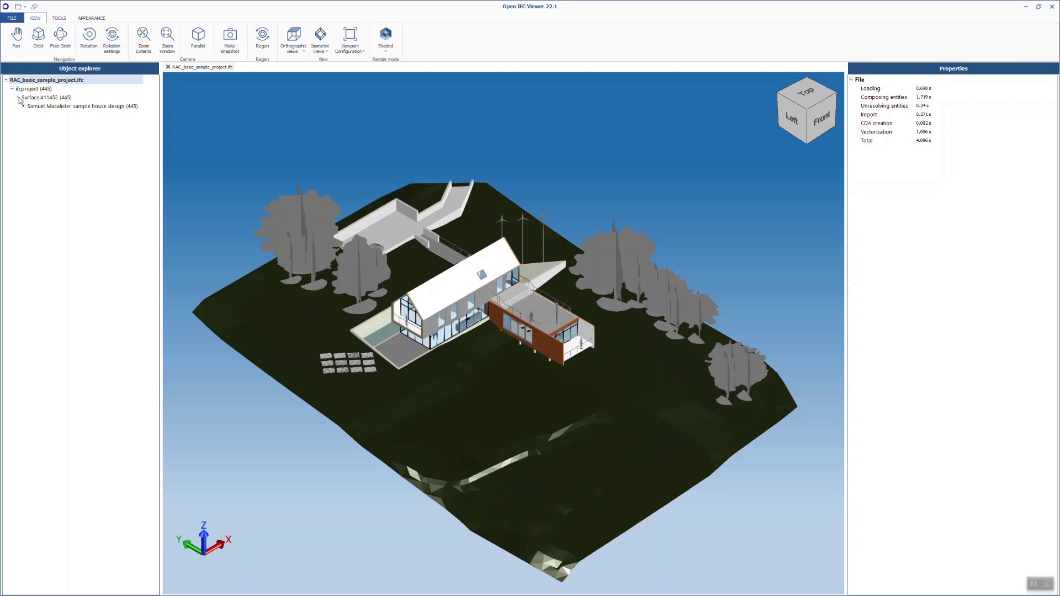
pyautogui.click(24, 107)
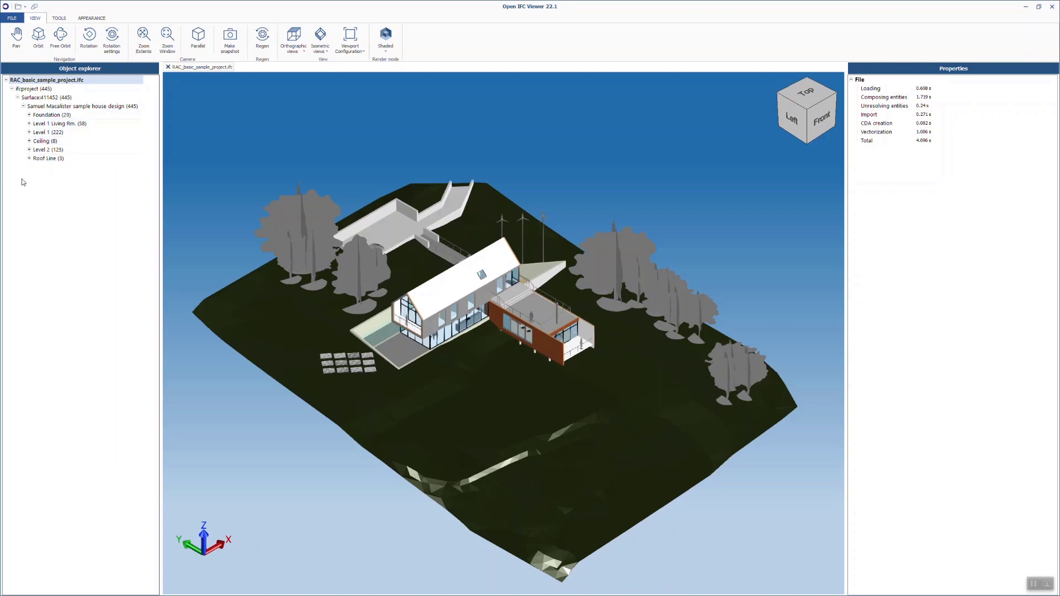
# Step: Select ifcproject, then view the site's IfcSite and the building's IfcBuilding properties
pyautogui.click(47, 90)
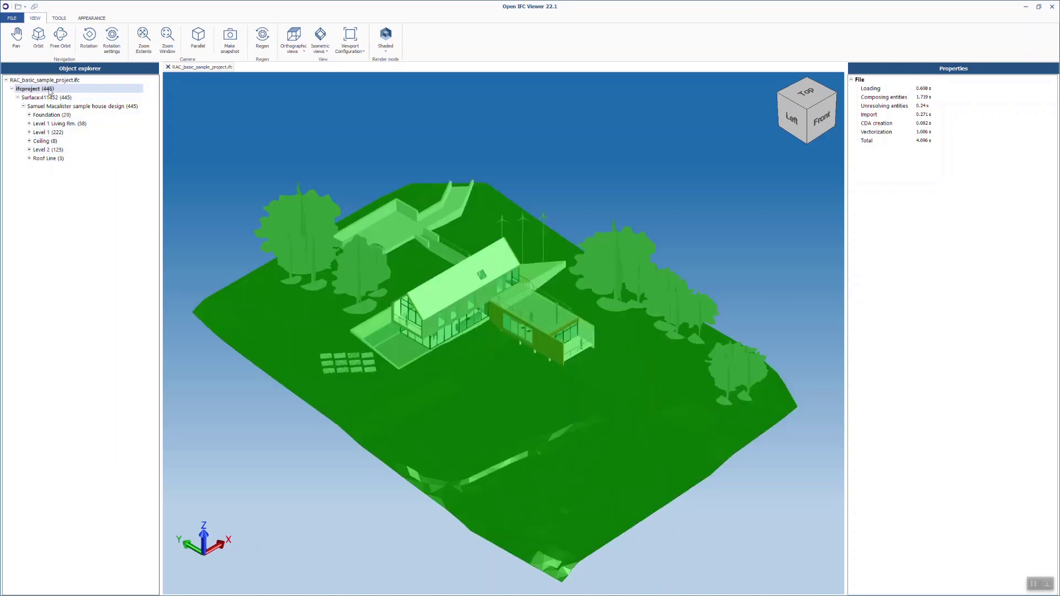
pyautogui.click(48, 97)
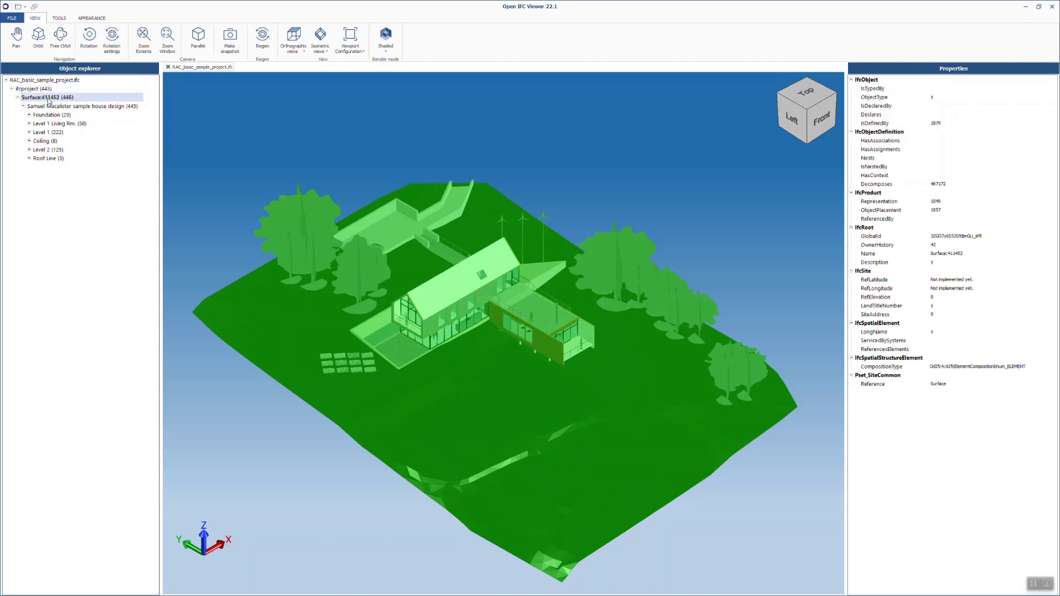
pyautogui.click(49, 106)
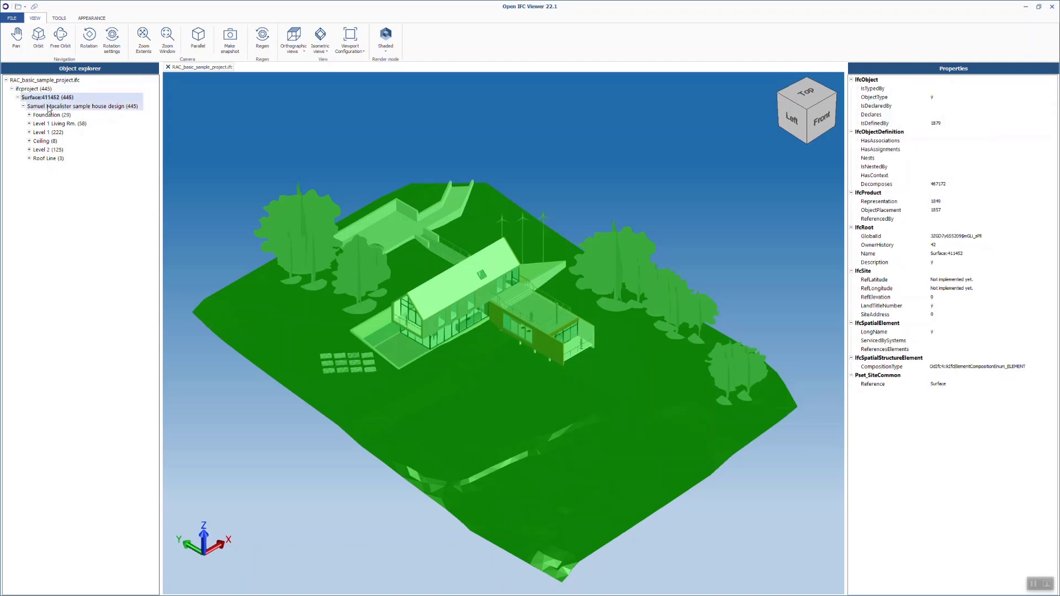